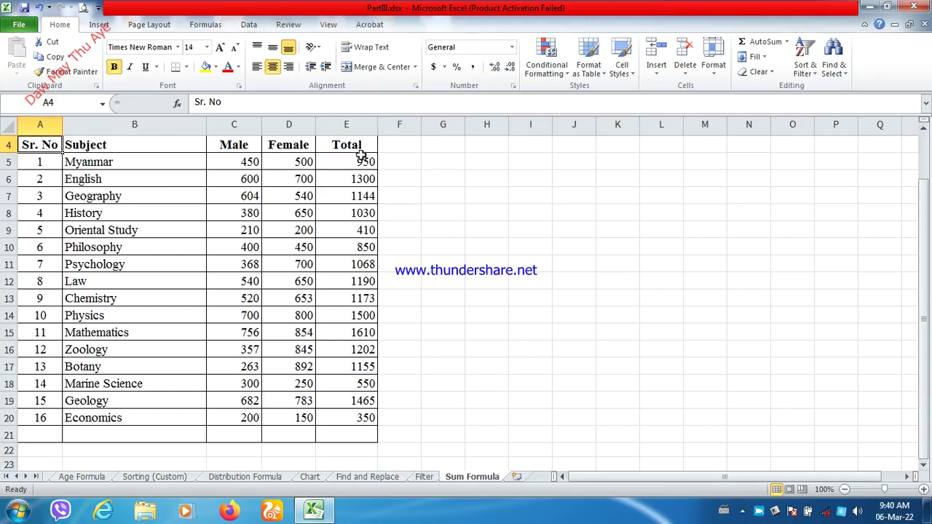
Examine the subject totals in the Total column and their SUM formulas, comparing the smaller totals with the larger ones.
{"action": "scroll", "coordinate": [334, 182], "scroll_direction": "up", "scroll_amount": 1}
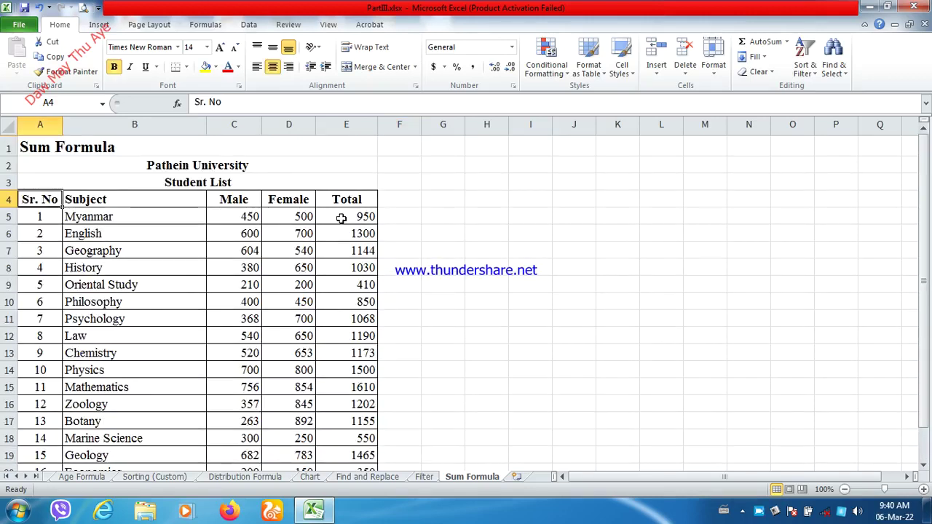
{"action": "scroll", "coordinate": [342, 215], "scroll_direction": "down", "scroll_amount": 1}
{"action": "left_click", "coordinate": [341, 160]}
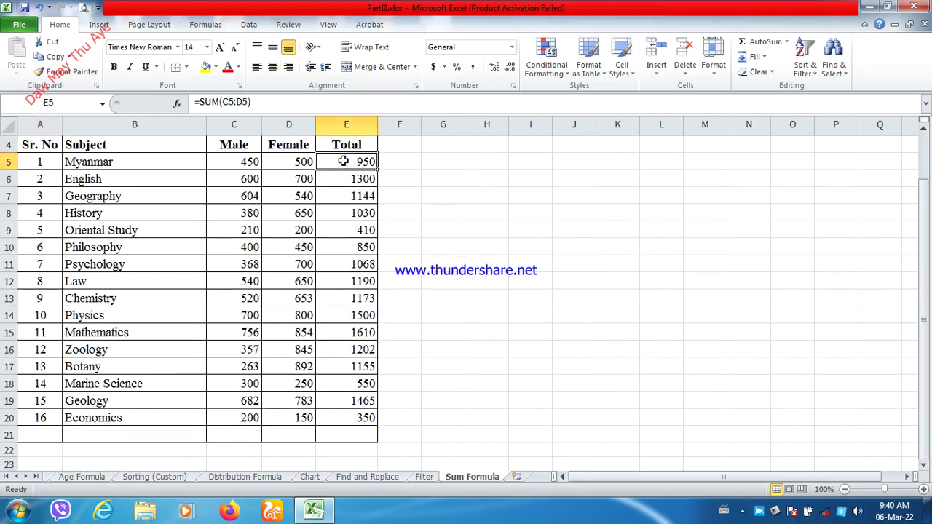
{"action": "left_click", "coordinate": [365, 180]}
{"action": "left_click_drag", "start_coordinate": [360, 160], "coordinate": [357, 433]}
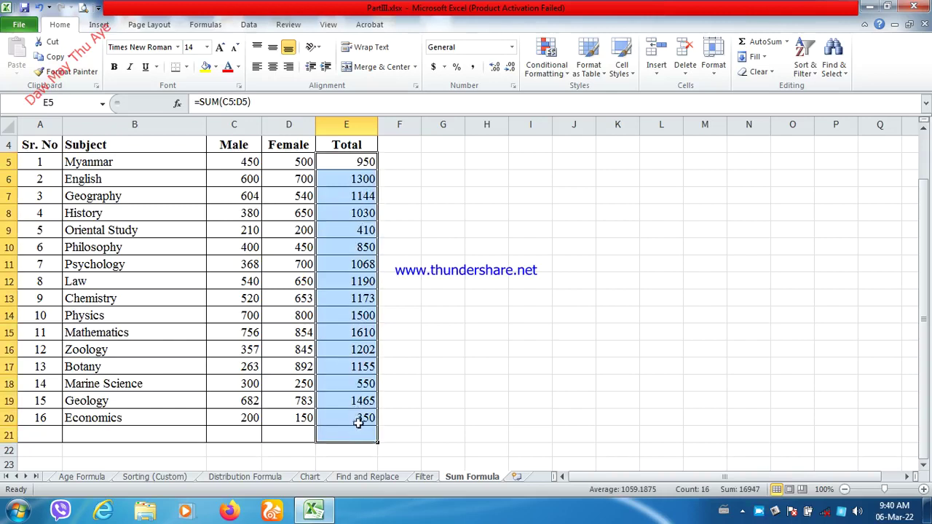
{"action": "left_click", "coordinate": [388, 417]}
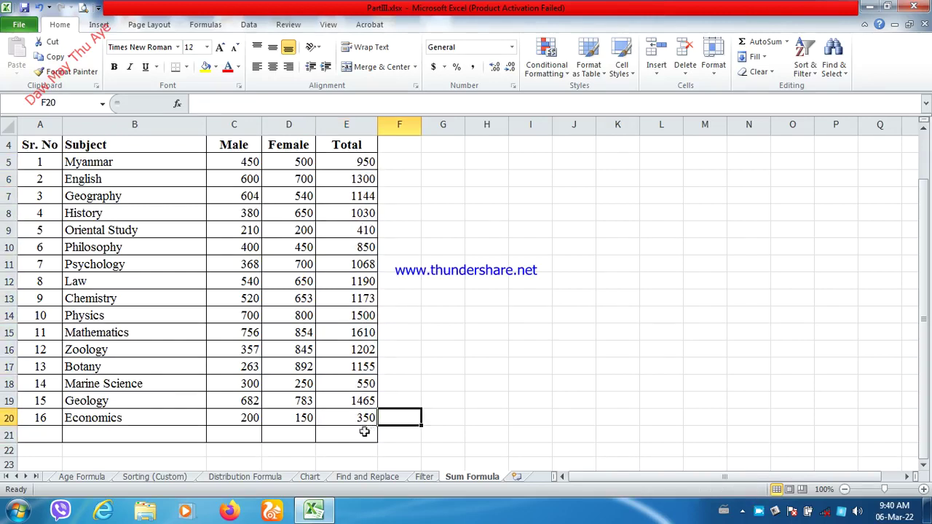
{"action": "left_click", "coordinate": [359, 419]}
{"action": "left_click", "coordinate": [355, 386]}
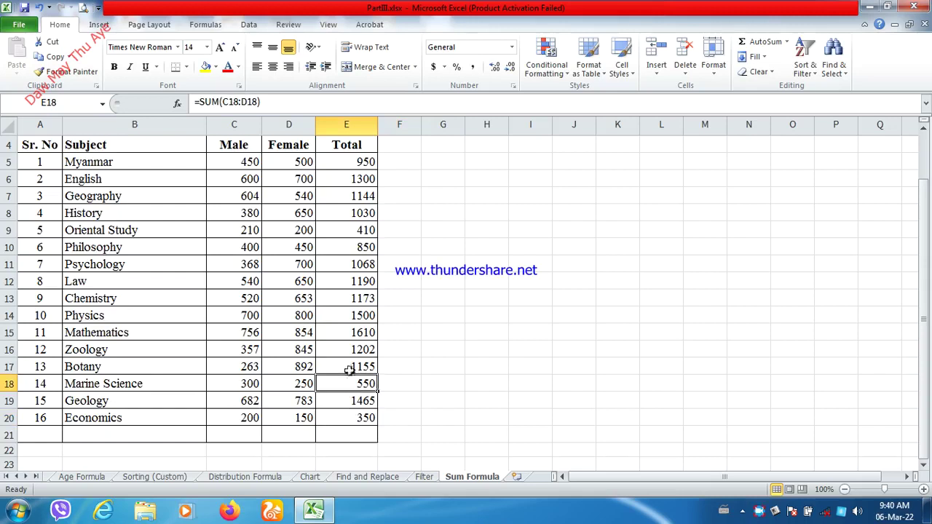
{"action": "left_click", "coordinate": [352, 249]}
{"action": "left_click", "coordinate": [357, 228]}
{"action": "left_click", "coordinate": [360, 161]}
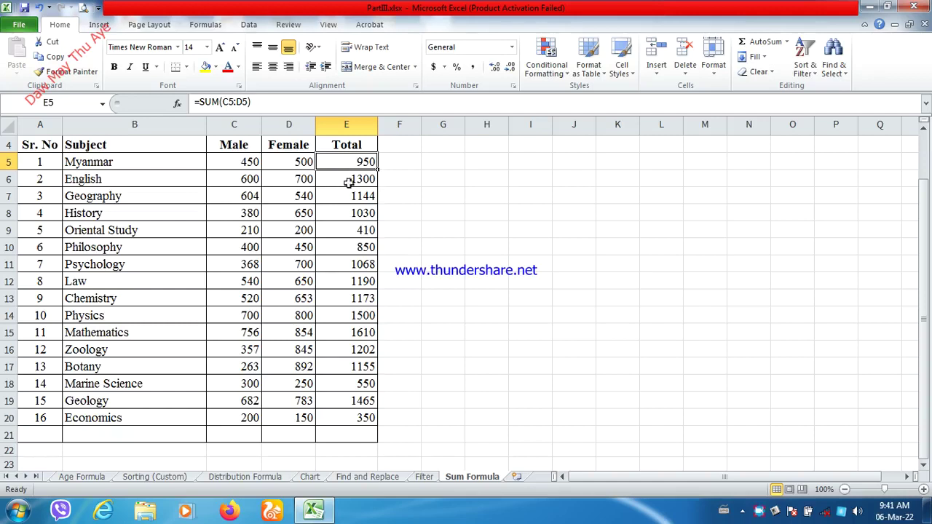
{"action": "left_click", "coordinate": [349, 230]}
{"action": "left_click", "coordinate": [348, 249]}
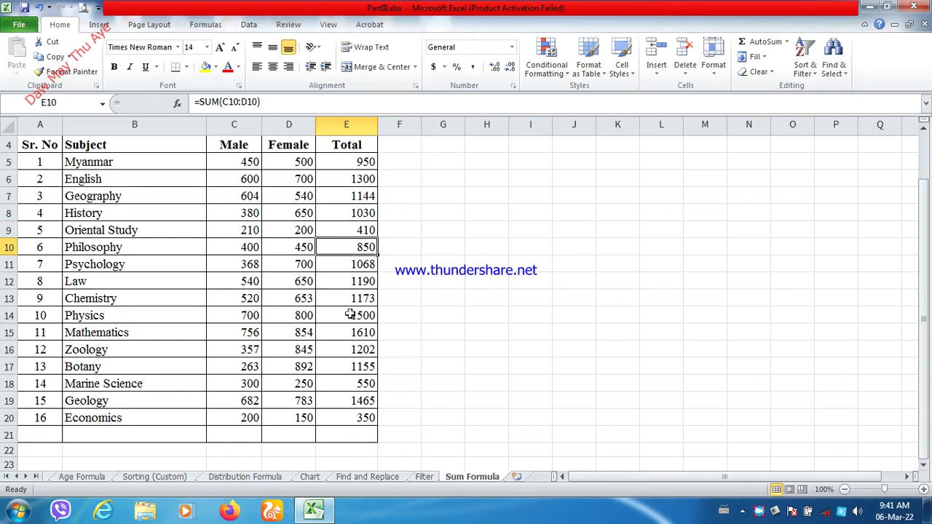
{"action": "left_click", "coordinate": [356, 414]}
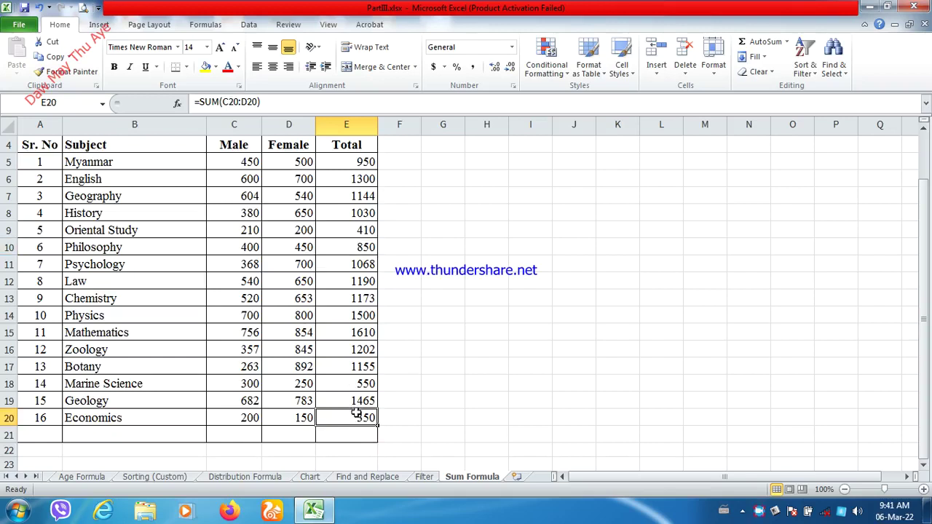
{"action": "left_click", "coordinate": [349, 157]}
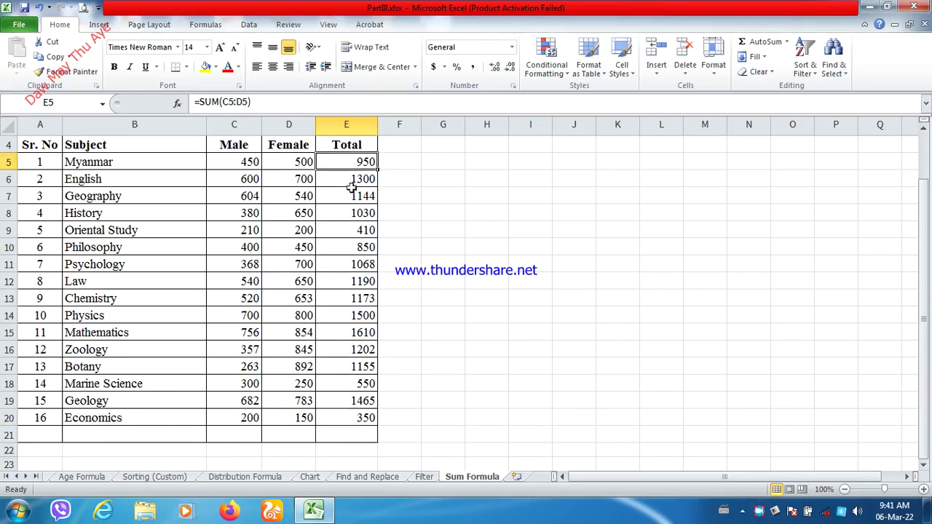
{"action": "left_click", "coordinate": [352, 181]}
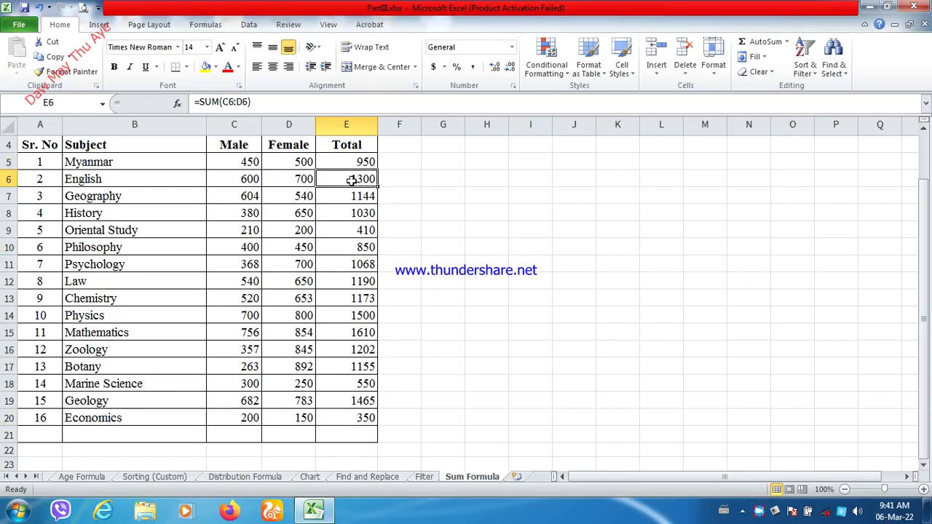
{"action": "left_click", "coordinate": [355, 213]}
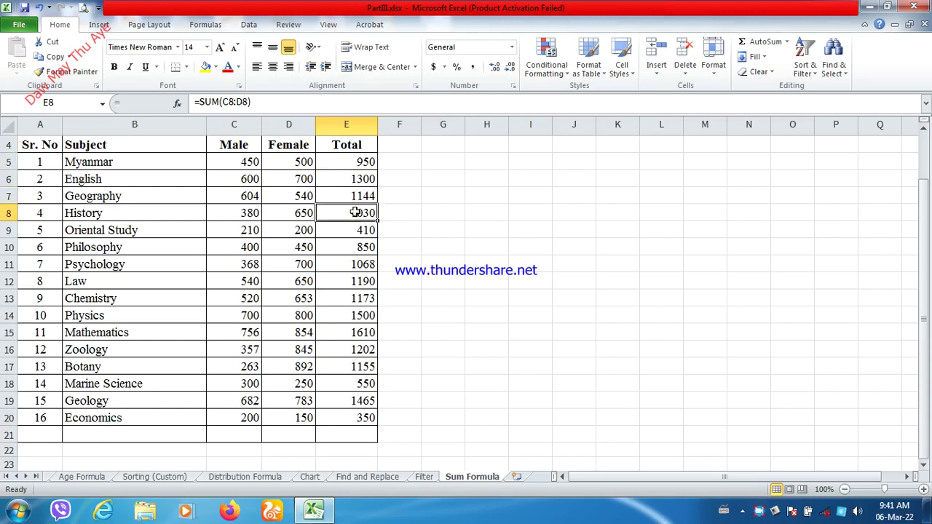
{"action": "left_click", "coordinate": [353, 265]}
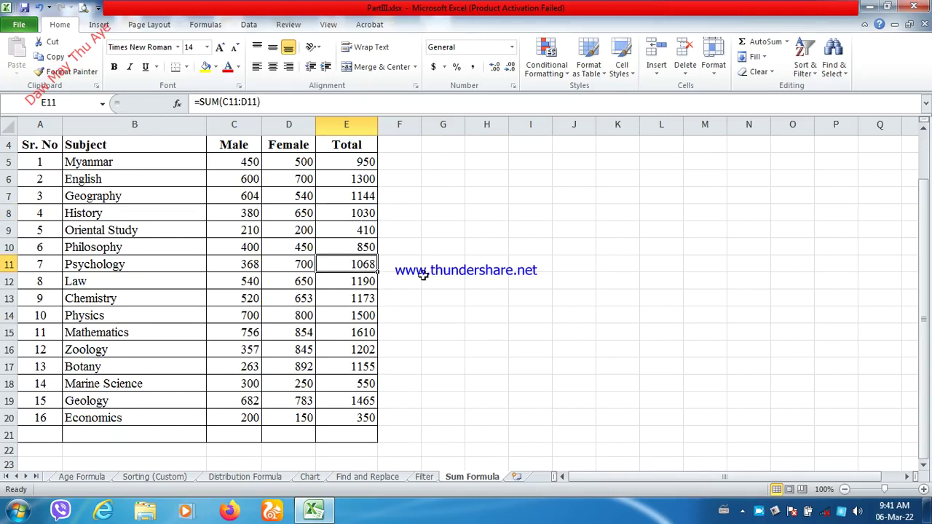
{"action": "left_click", "coordinate": [421, 198]}
{"action": "left_click", "coordinate": [402, 163]}
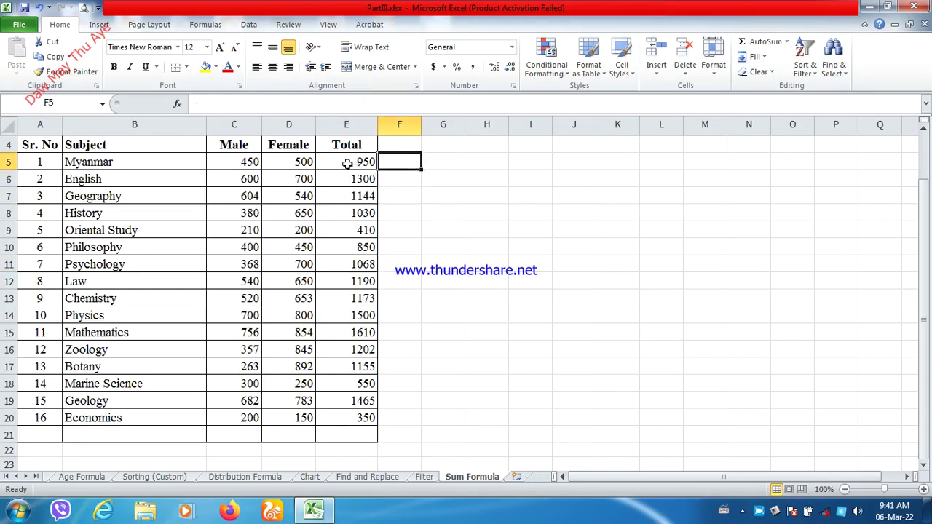
{"action": "left_click", "coordinate": [349, 161]}
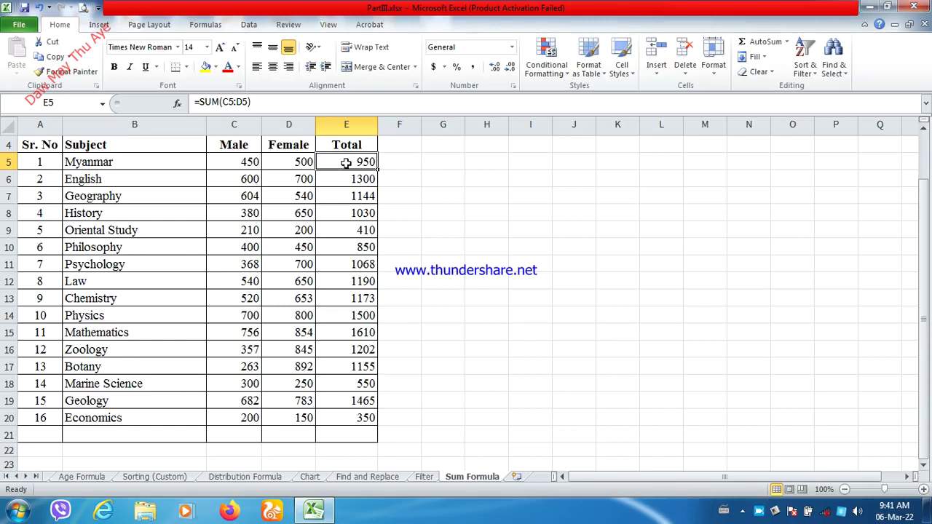
{"action": "left_click", "coordinate": [345, 231]}
{"action": "left_click", "coordinate": [347, 250]}
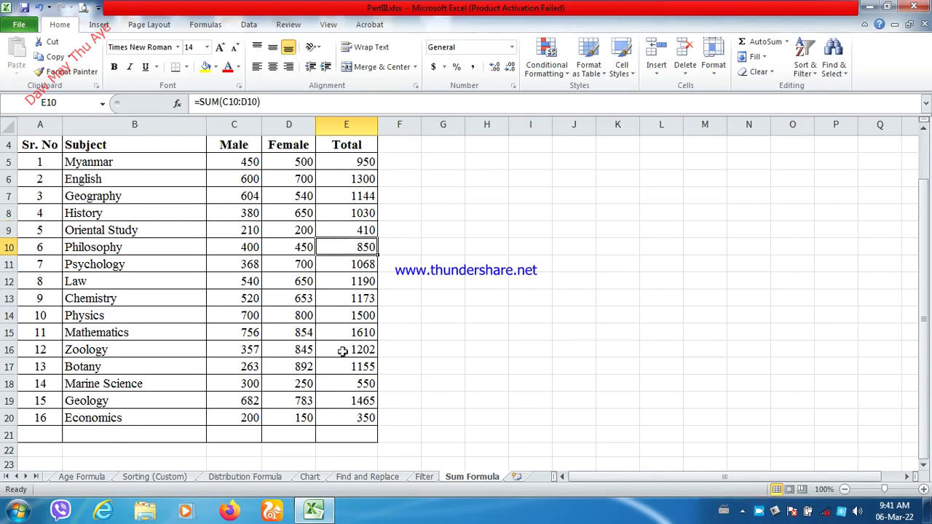
{"action": "left_click", "coordinate": [458, 196]}
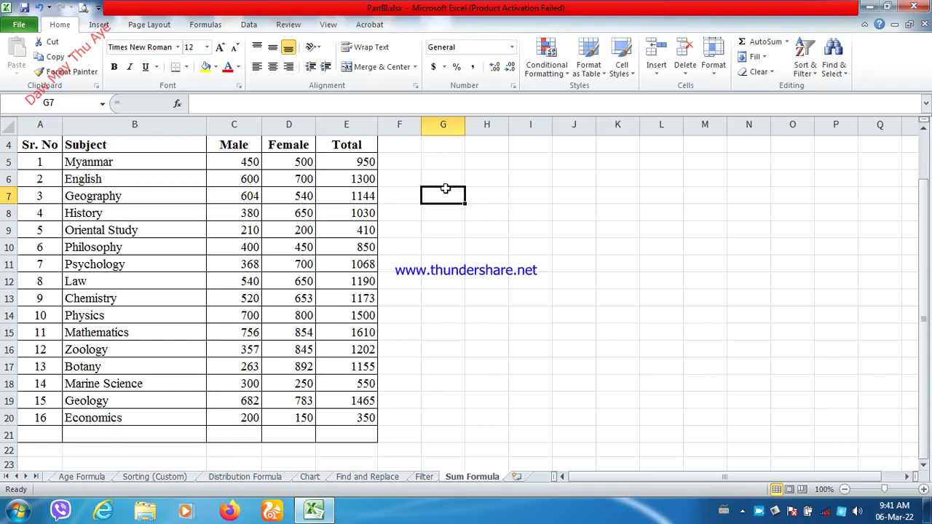
{"action": "left_click", "coordinate": [407, 148]}
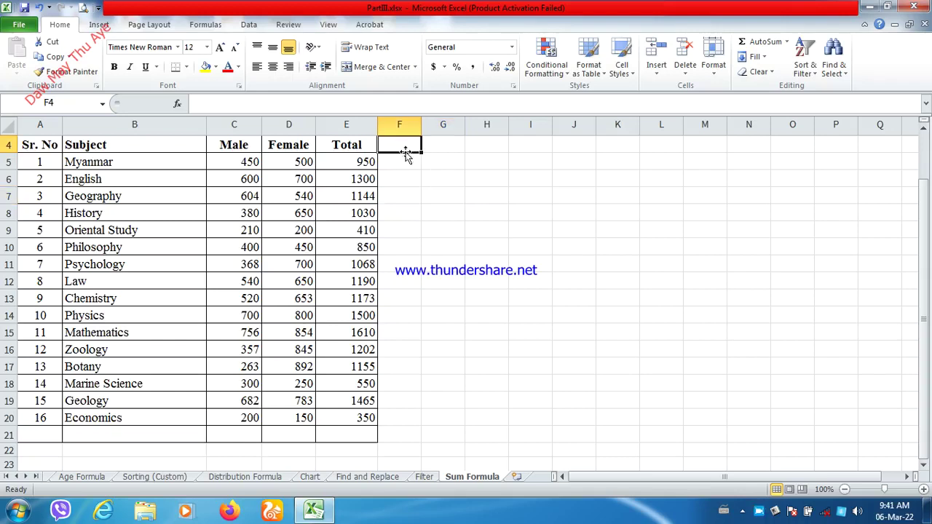
{"action": "left_click", "coordinate": [399, 162]}
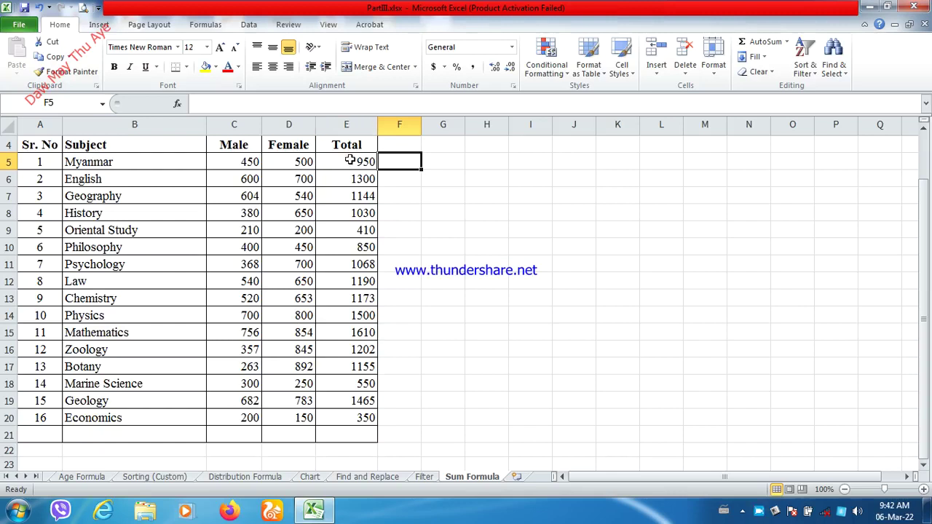
Start a new conditional formatting rule for totals E5:E20 that formats only cells with a cell value less than 1000.
{"action": "left_click_drag", "start_coordinate": [351, 159], "coordinate": [358, 416]}
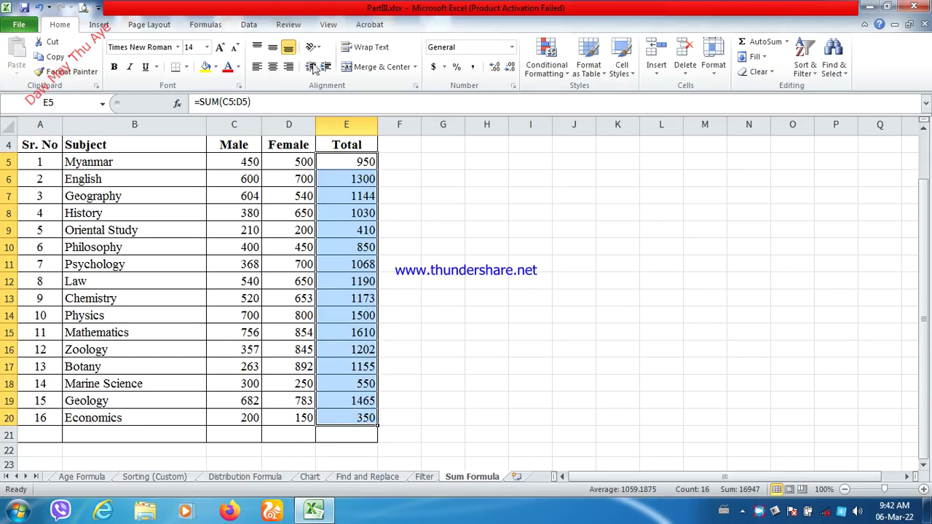
{"action": "left_click", "coordinate": [568, 76]}
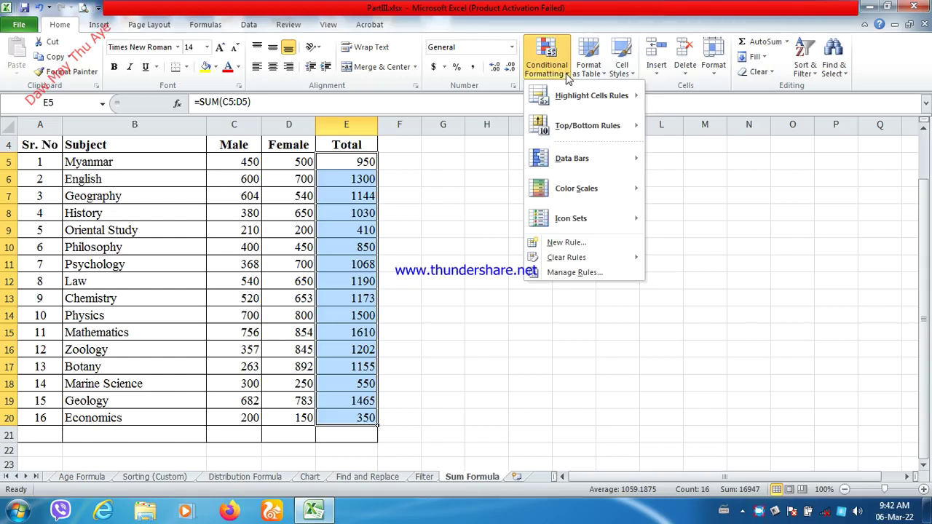
{"action": "left_click", "coordinate": [582, 244]}
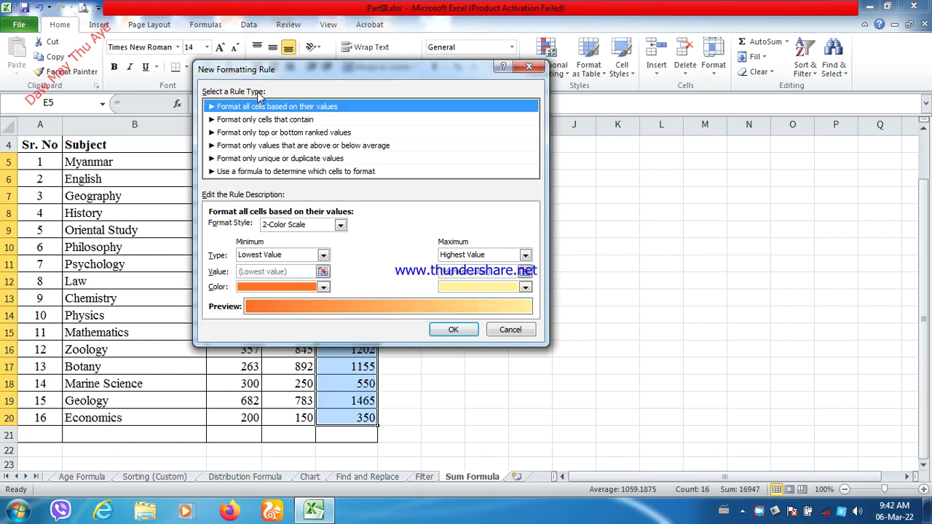
{"action": "left_click", "coordinate": [256, 121]}
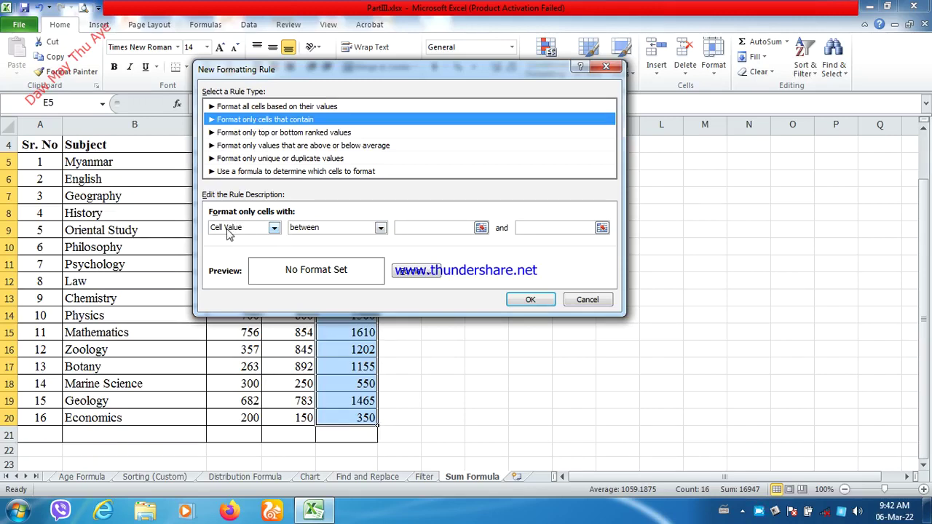
{"action": "left_click", "coordinate": [380, 229]}
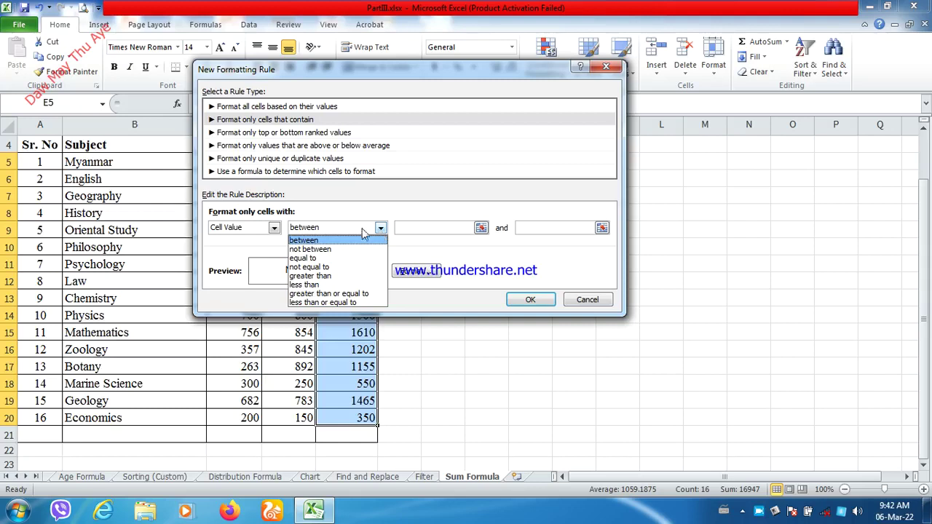
{"action": "left_click", "coordinate": [325, 285]}
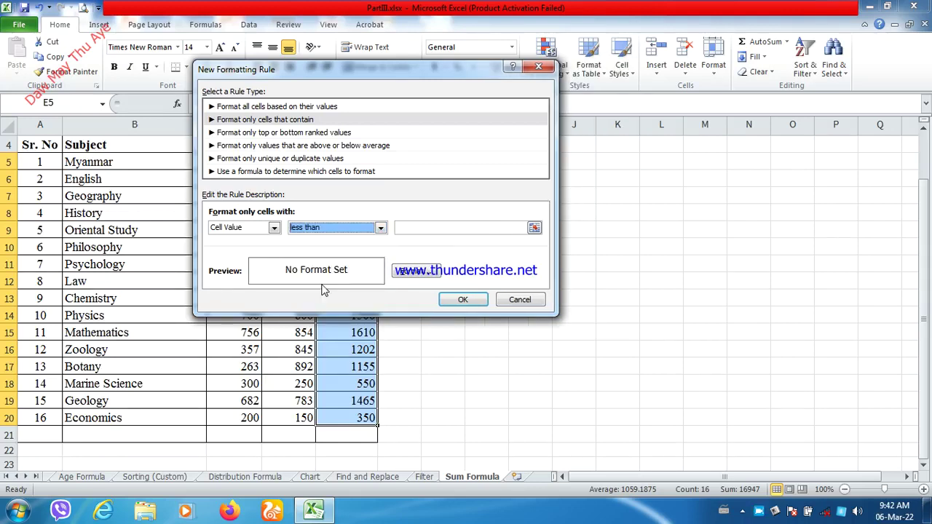
{"action": "left_click", "coordinate": [406, 228]}
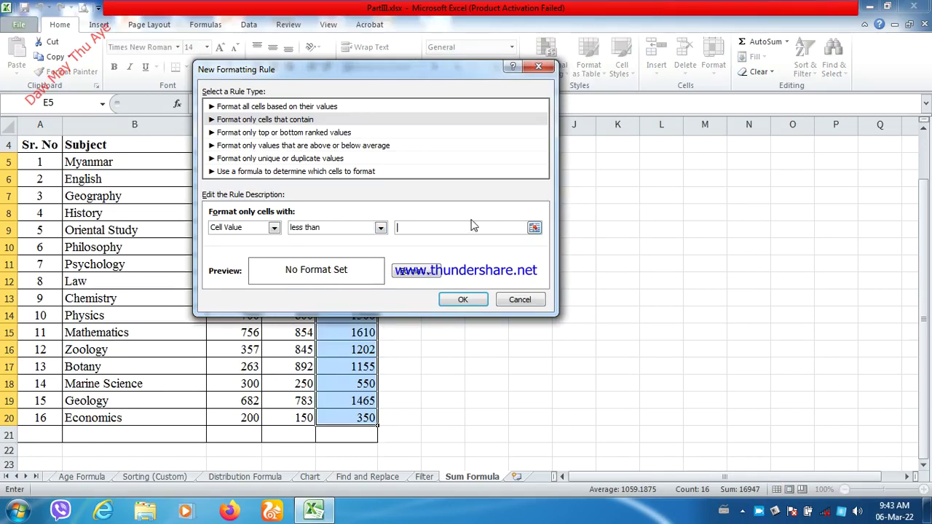
{"action": "type", "text": "1000"}
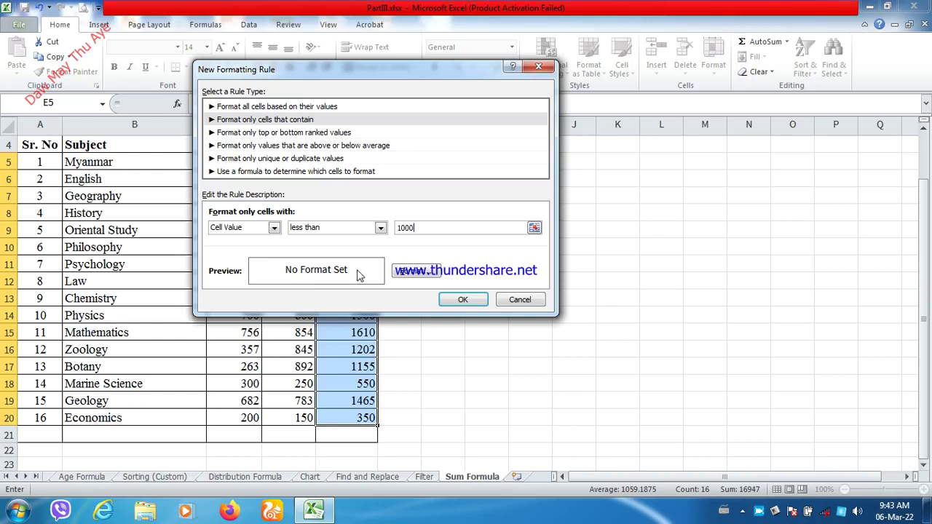
Give the rule a light orange background fill and apply it to the selected totals.
{"action": "left_click", "coordinate": [414, 272]}
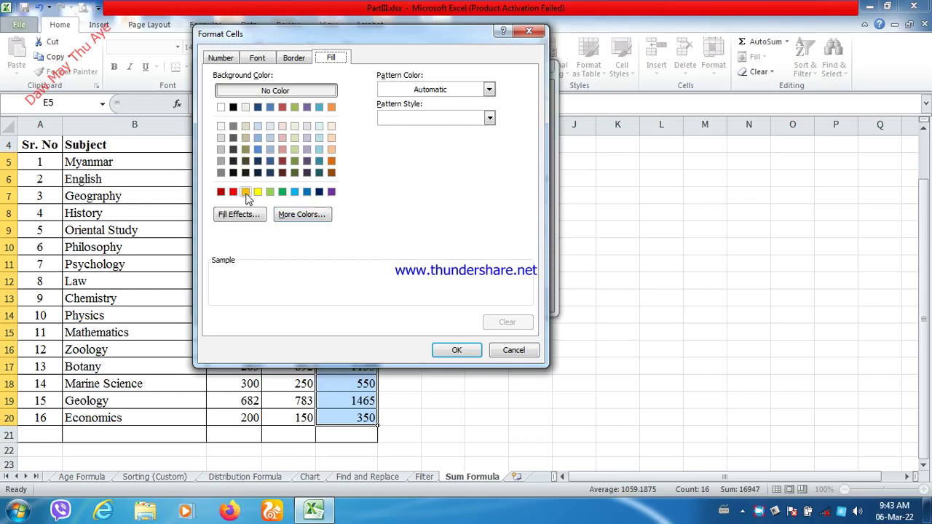
{"action": "left_click", "coordinate": [318, 193]}
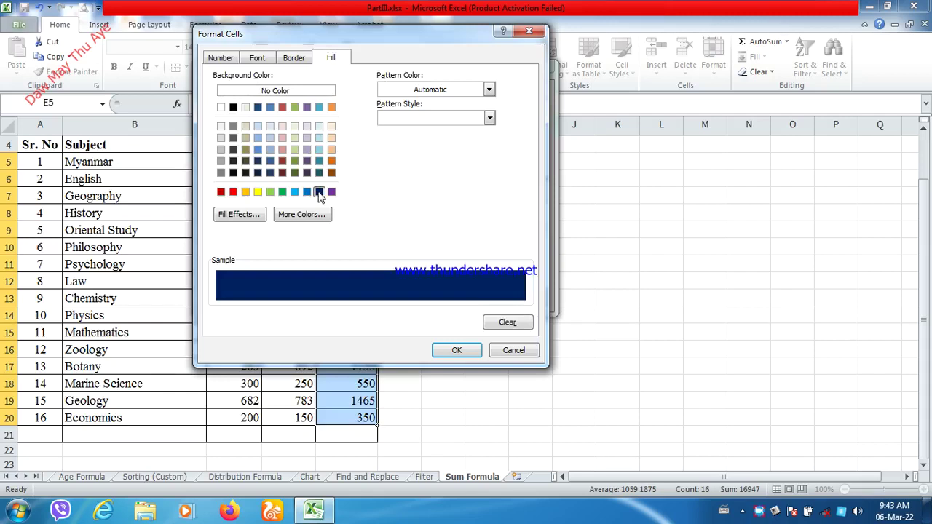
{"action": "left_click", "coordinate": [331, 150]}
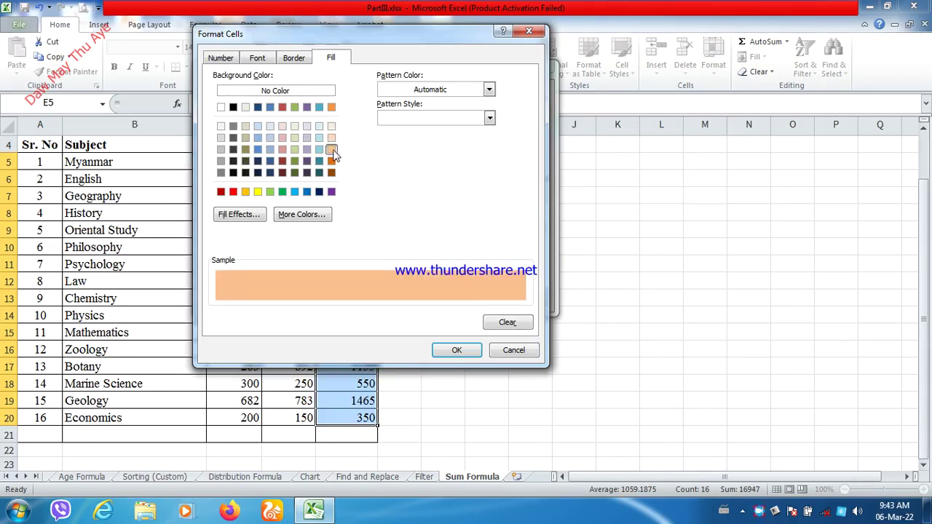
{"action": "left_click", "coordinate": [456, 350]}
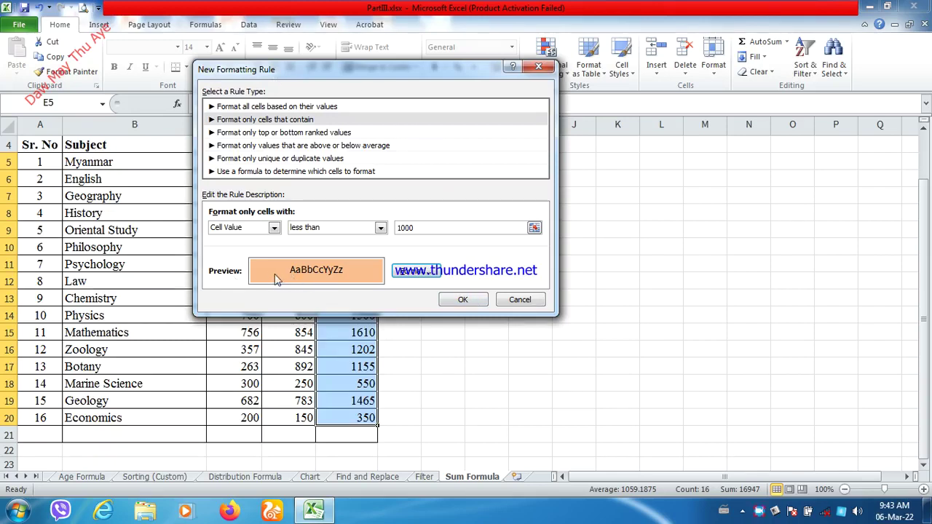
{"action": "left_click", "coordinate": [461, 300]}
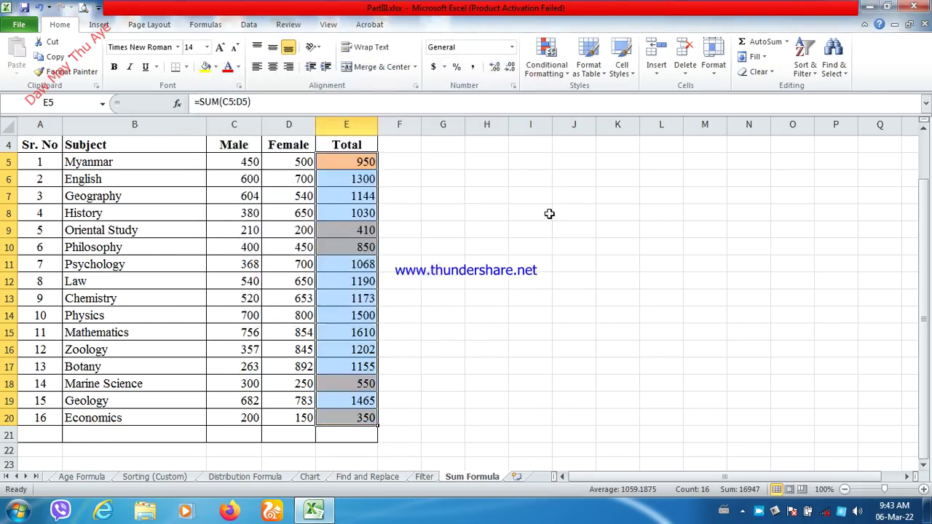
Check which subject totals the rule highlights, including Myanmar, Oriental Study, Philosophy and Economics.
{"action": "left_click", "coordinate": [533, 163]}
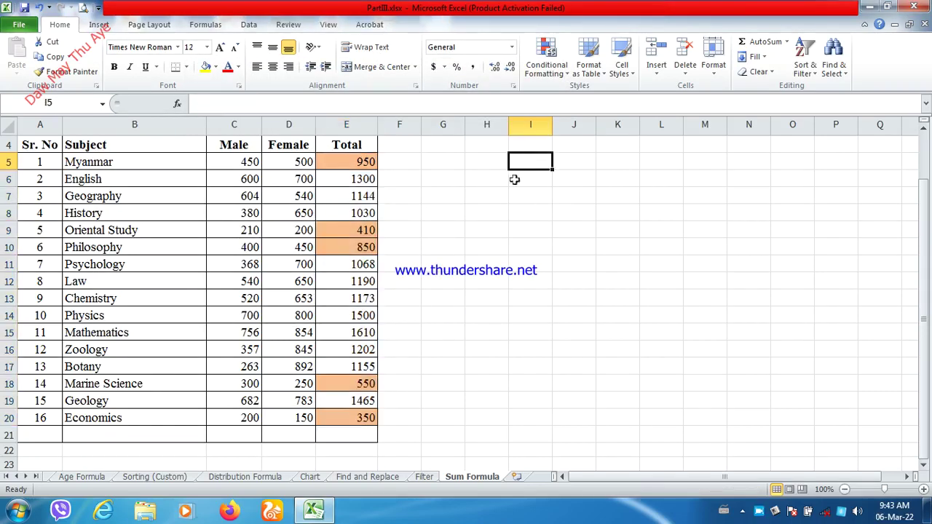
{"action": "left_click", "coordinate": [349, 164]}
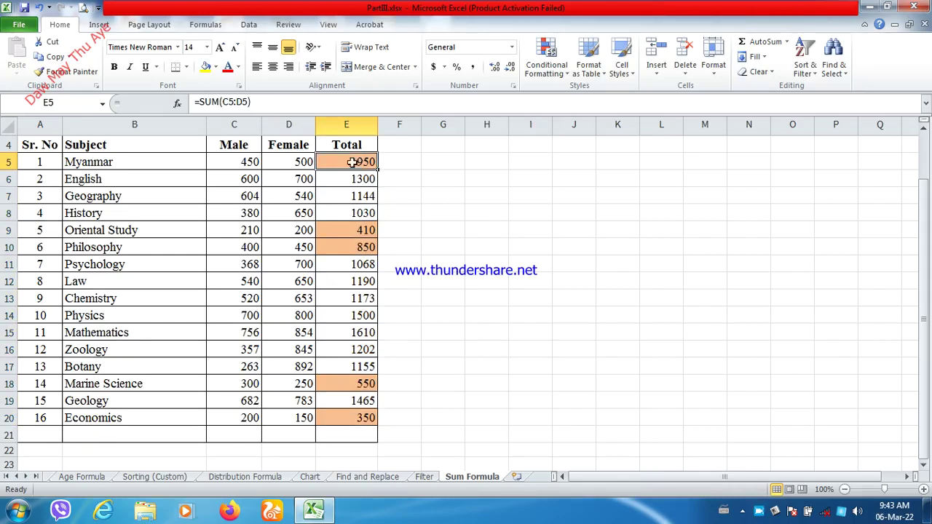
{"action": "left_click", "coordinate": [341, 236]}
{"action": "left_click", "coordinate": [337, 251]}
{"action": "left_click", "coordinate": [347, 425]}
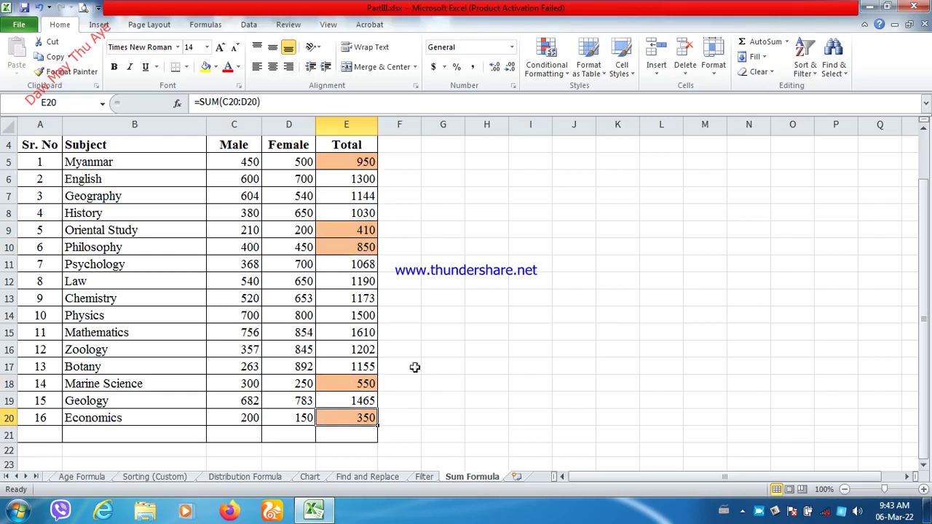
{"action": "left_click", "coordinate": [444, 312]}
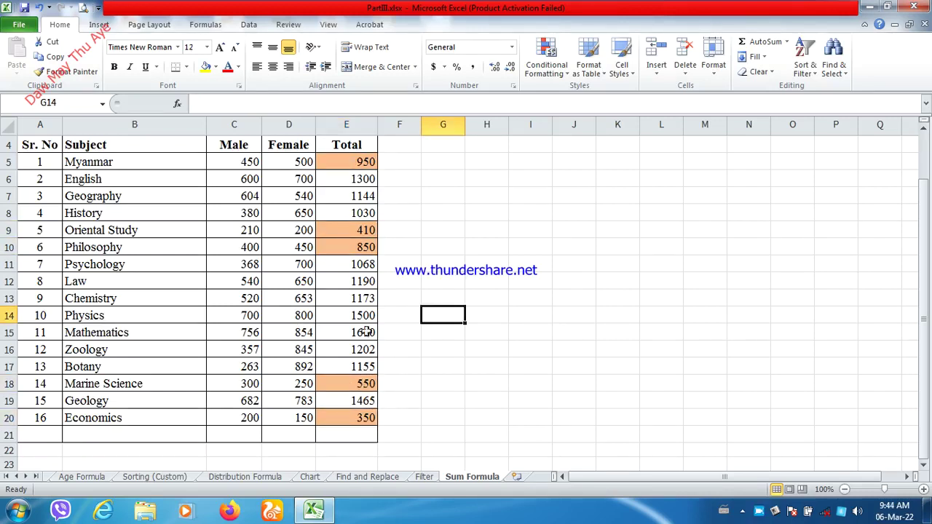
Examine the totals the rule leaves unhighlighted, such as those from Psychology to Botany, against the highlighted ones.
{"action": "left_click_drag", "start_coordinate": [364, 266], "coordinate": [351, 362]}
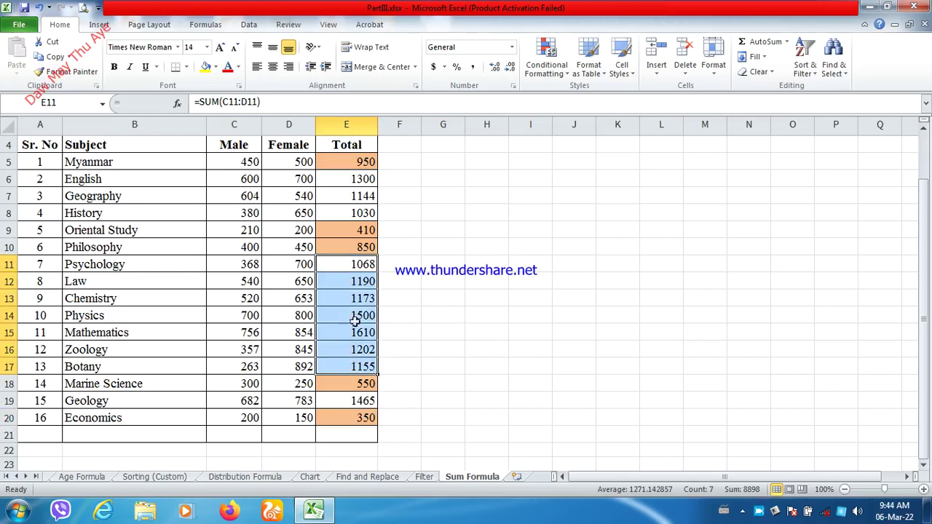
{"action": "left_click", "coordinate": [442, 197]}
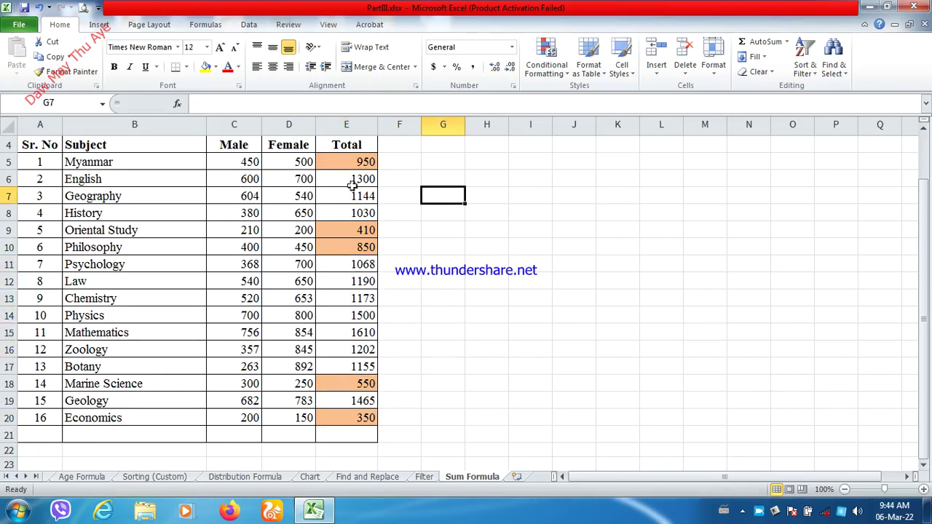
{"action": "left_click", "coordinate": [414, 161]}
{"action": "left_click", "coordinate": [415, 143]}
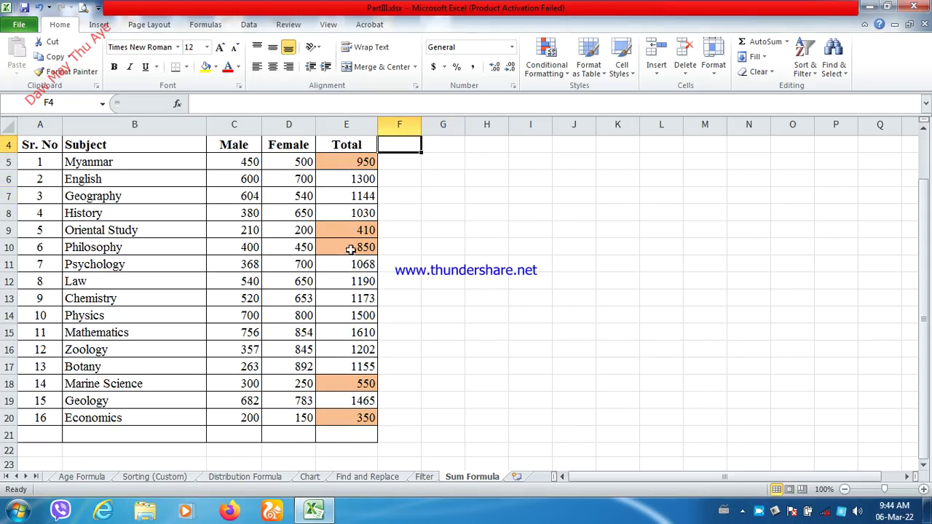
{"action": "left_click", "coordinate": [405, 173]}
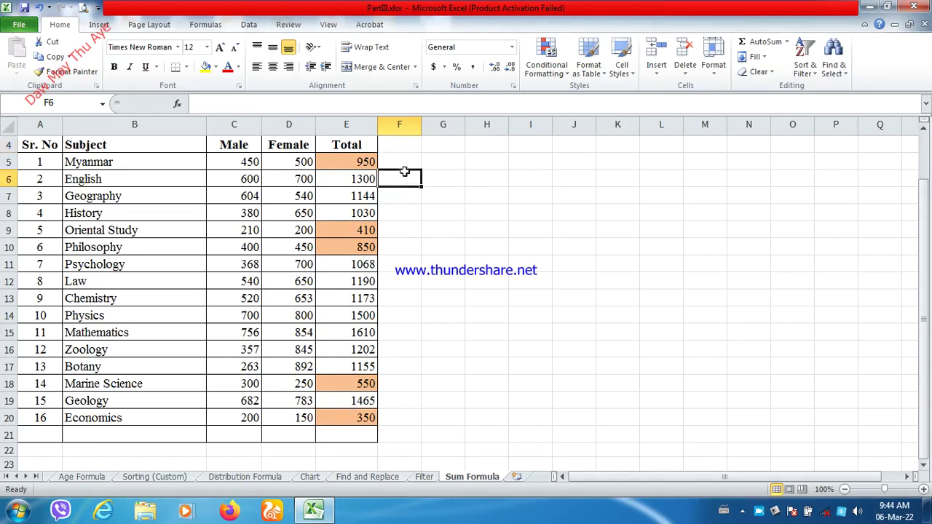
{"action": "left_click", "coordinate": [405, 144]}
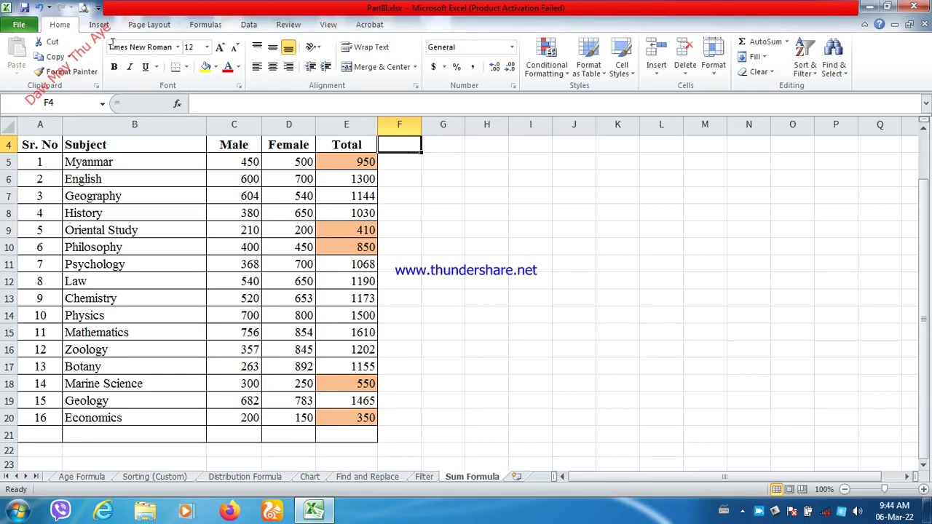
Clear all conditional formatting rules from the entire Sum Formula sheet, removing the highlighting from the subject totals.
{"action": "left_click", "coordinate": [570, 77]}
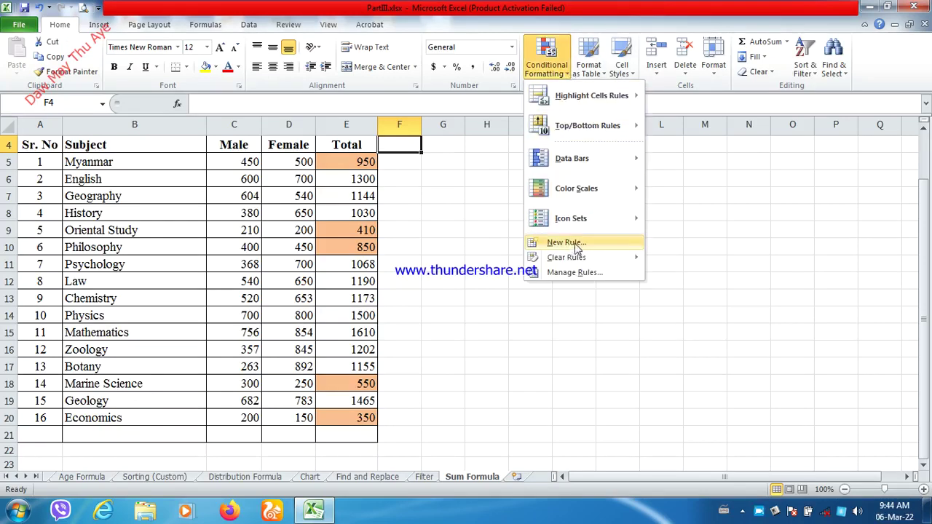
{"action": "mouse_move", "coordinate": [574, 264]}
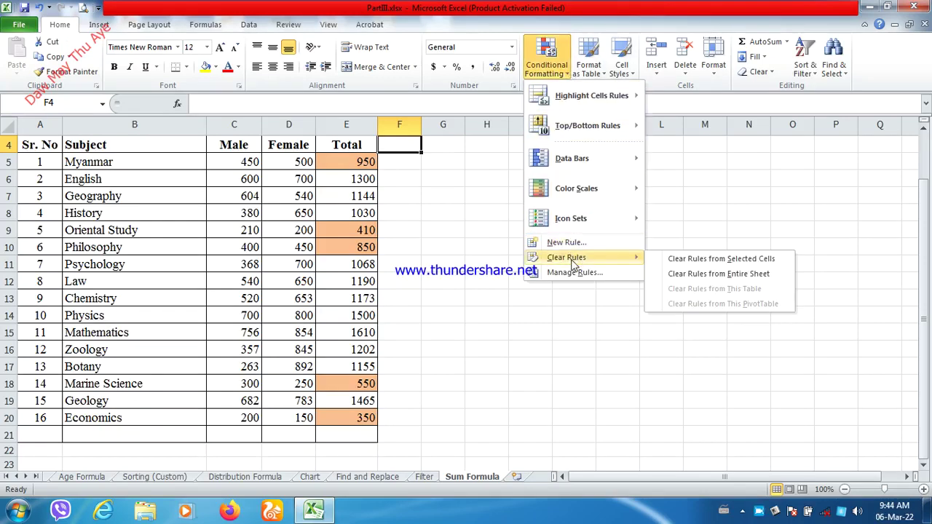
{"action": "left_click", "coordinate": [695, 278]}
{"action": "left_click", "coordinate": [391, 197]}
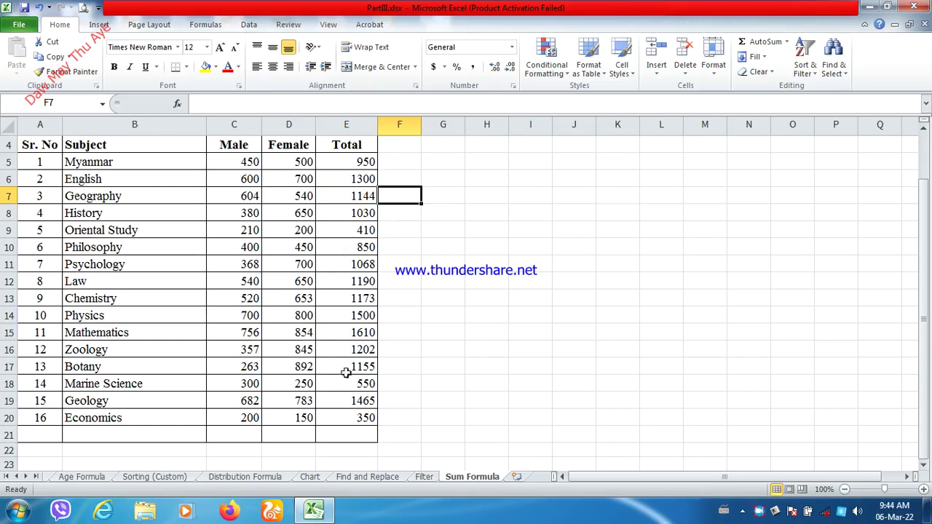
{"action": "left_click", "coordinate": [388, 158]}
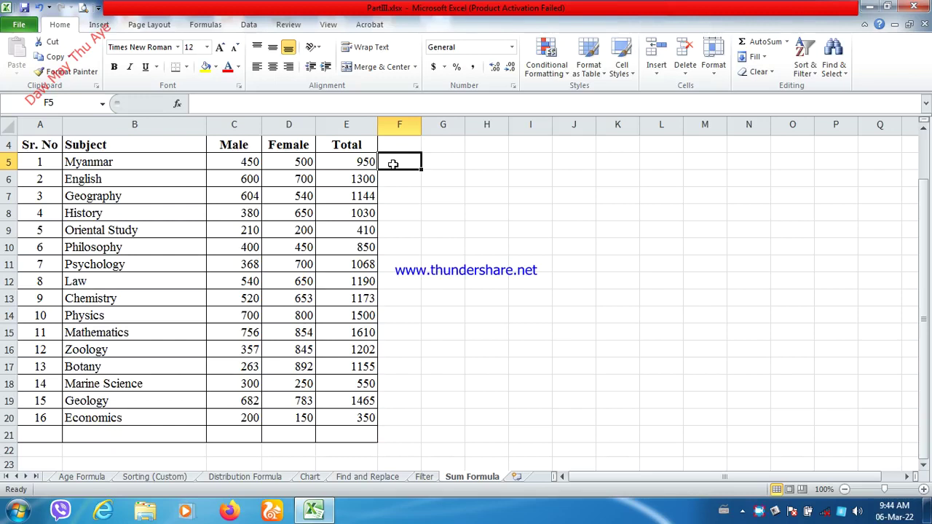
{"action": "right_click", "coordinate": [759, 512]}
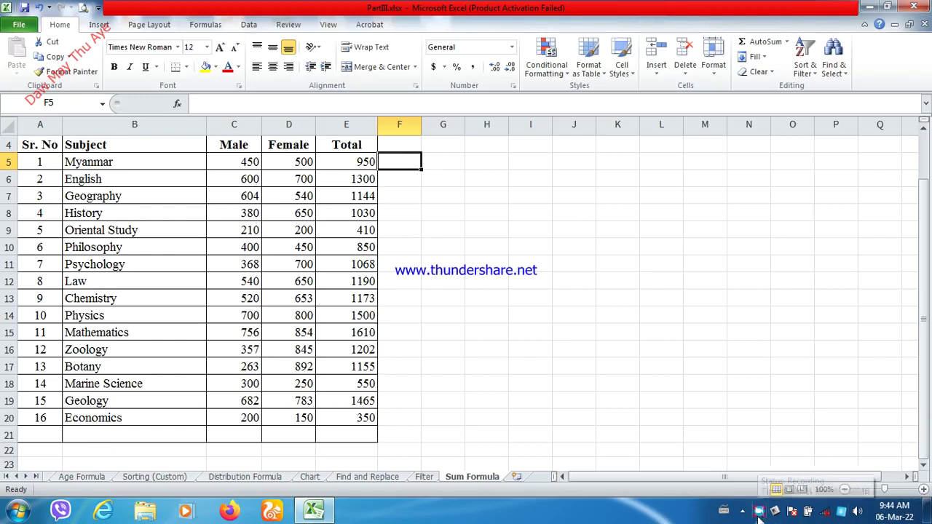